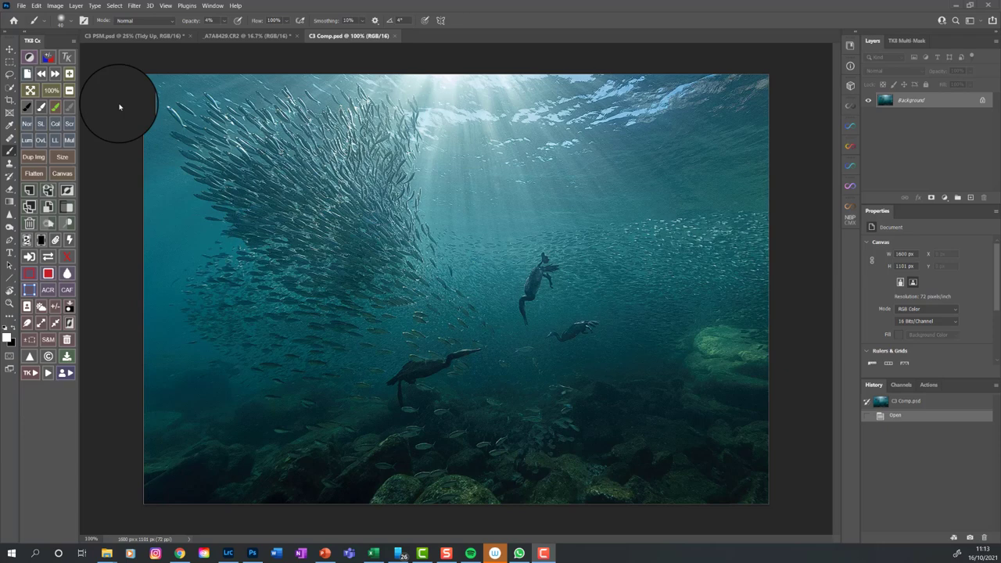
Compare the _A7A8429.CR2 raw original, then make C3 PSM.psd the active document.
{"action": "left_click", "coordinate": [242, 41]}
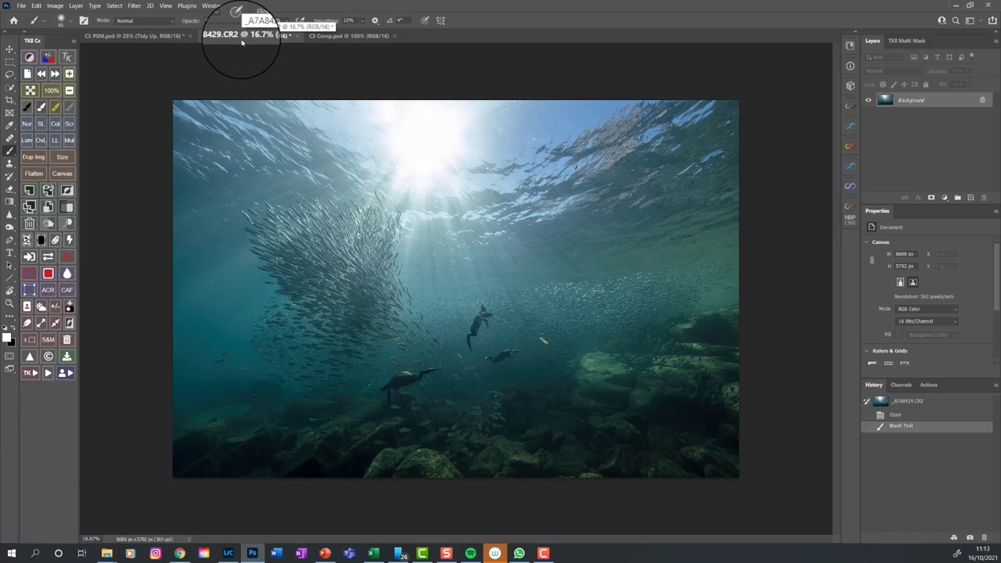
{"action": "left_click", "coordinate": [326, 37]}
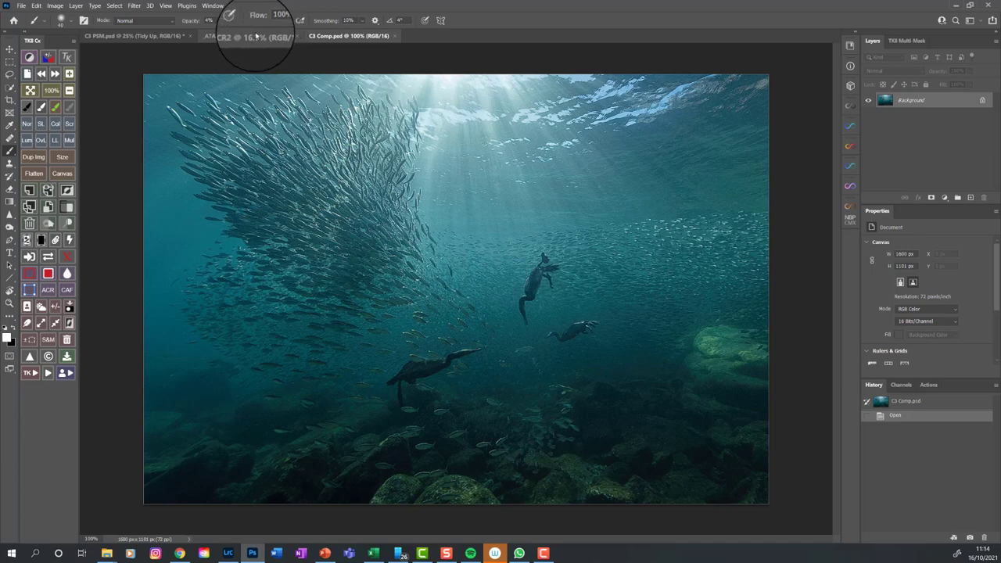
{"action": "left_click", "coordinate": [255, 38]}
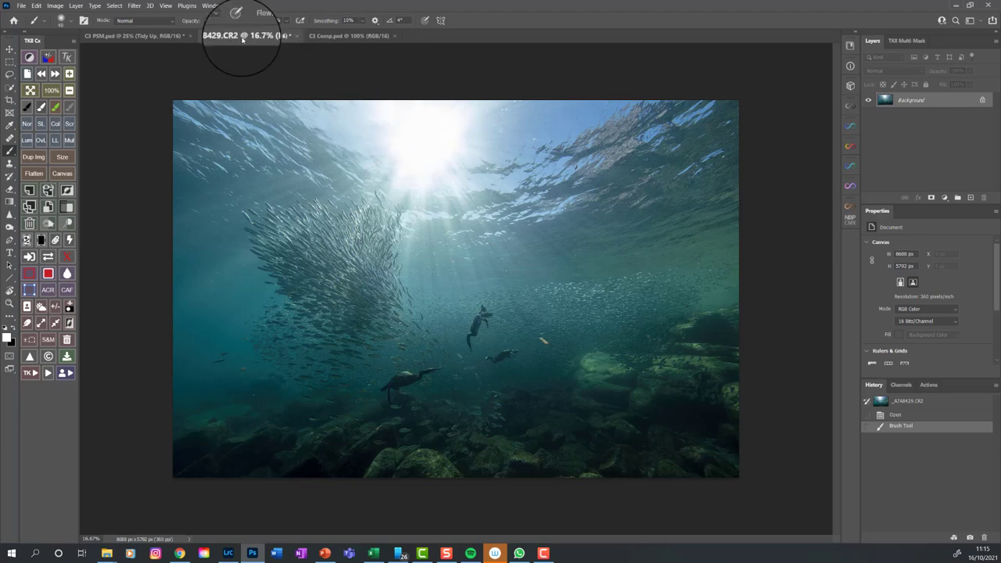
{"action": "left_click", "coordinate": [125, 36]}
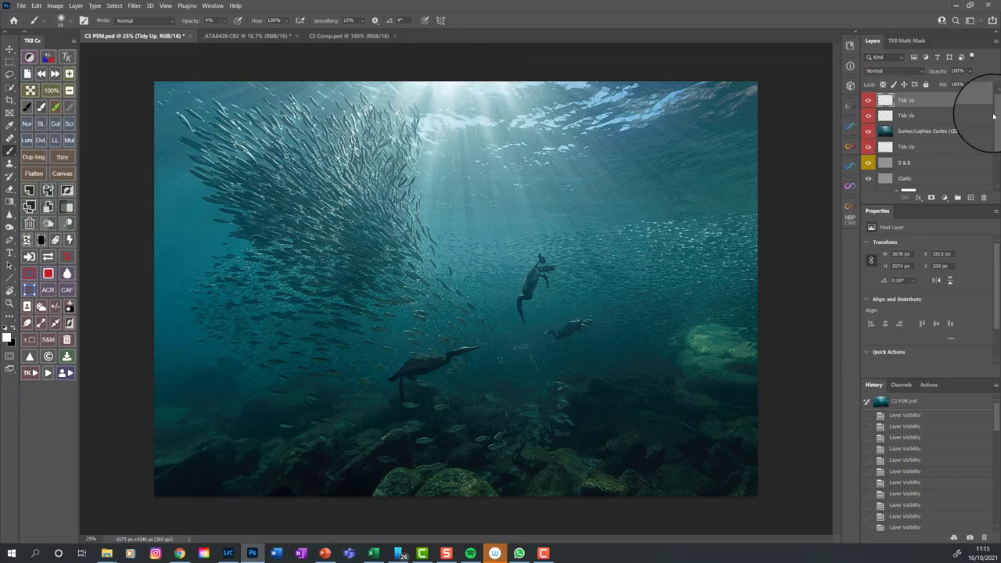
Solo Layer 0, then show the Tidy Up layer so only the photo and clean-up display.
{"action": "left_click_drag", "start_coordinate": [994, 121], "coordinate": [994, 172]}
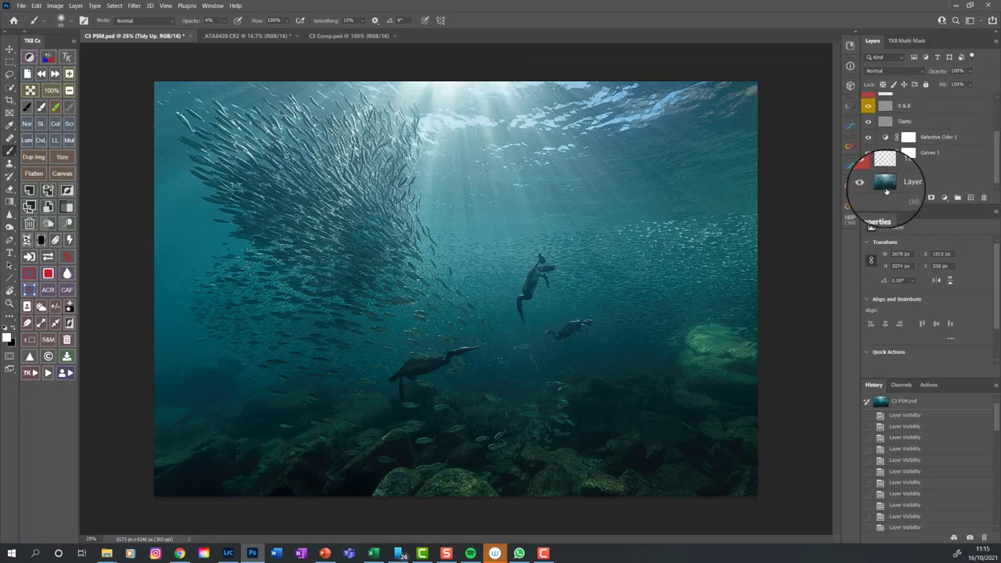
{"action": "left_click", "coordinate": [868, 168]}
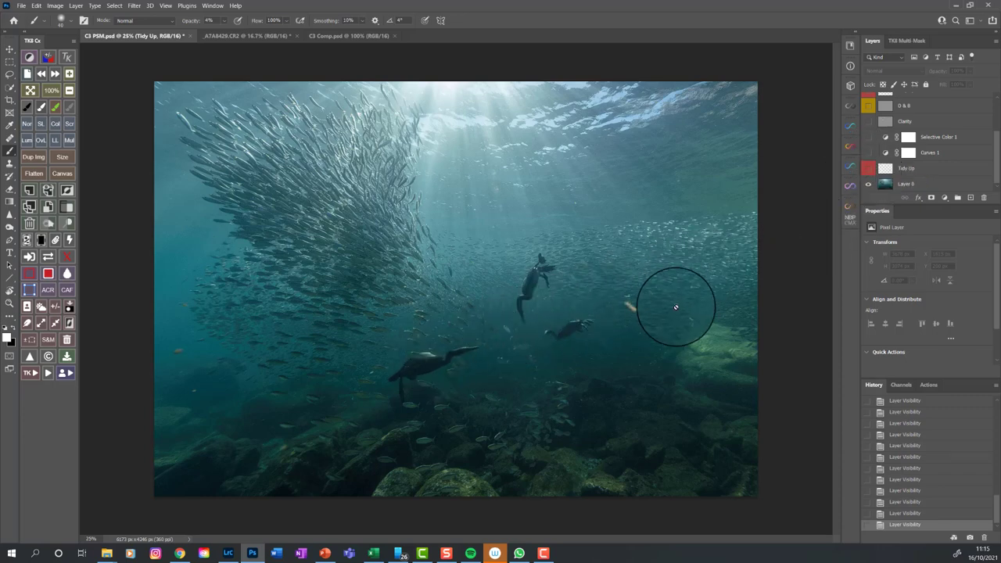
{"action": "left_click", "coordinate": [868, 171]}
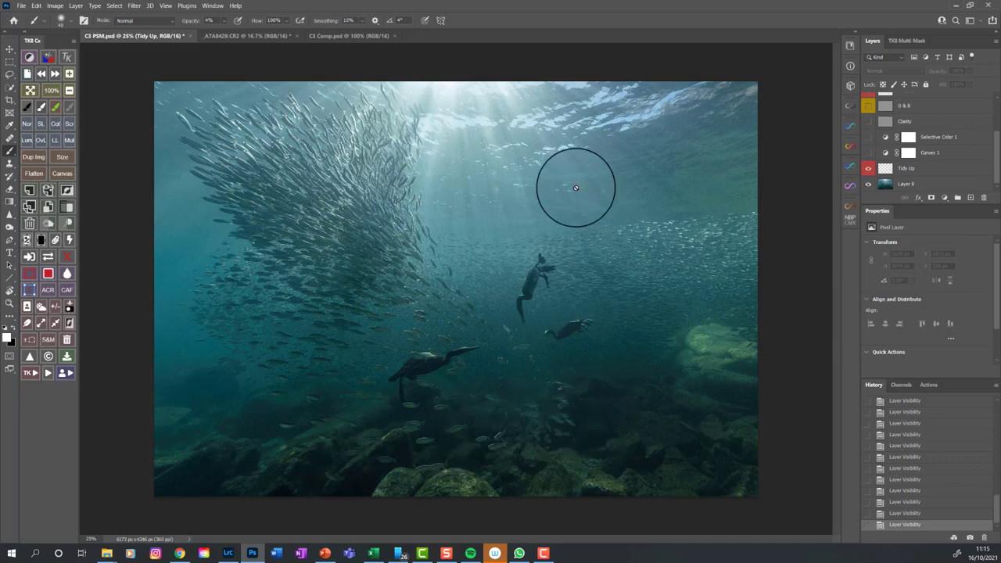
Flick the Curves 1 contrast adjustment off and on to compare, leaving it visible.
{"action": "left_click", "coordinate": [868, 154]}
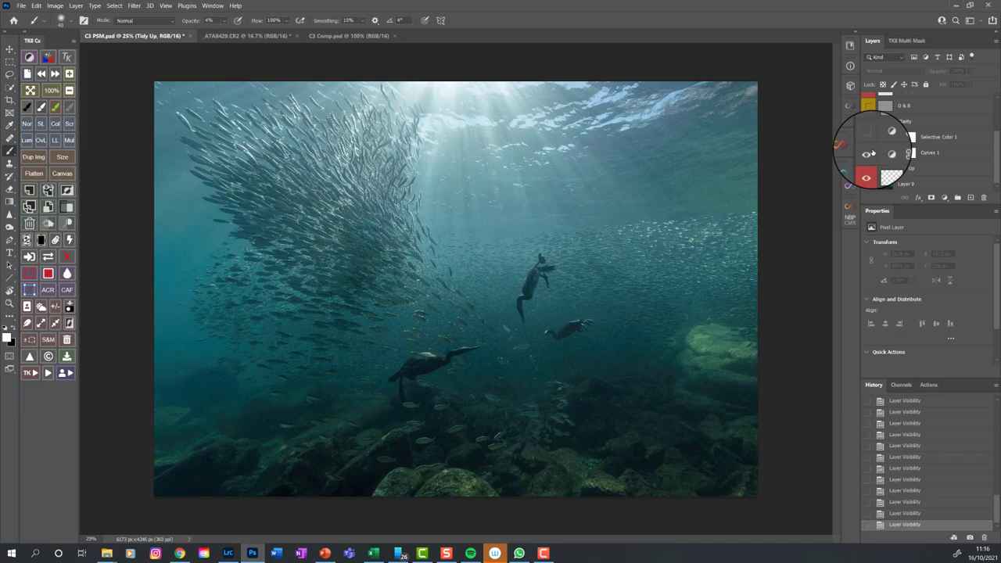
{"action": "left_click", "coordinate": [868, 154]}
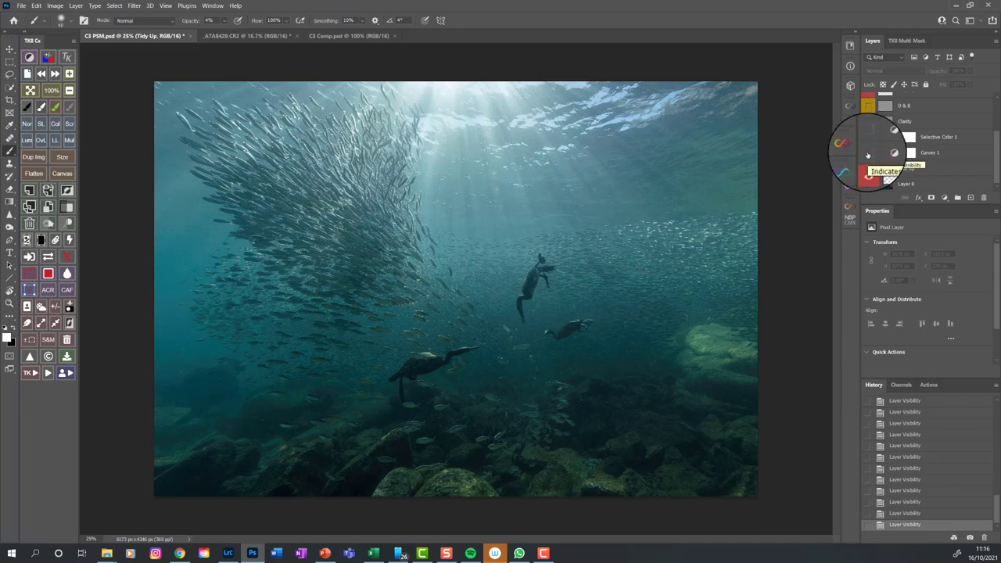
{"action": "left_click", "coordinate": [868, 153]}
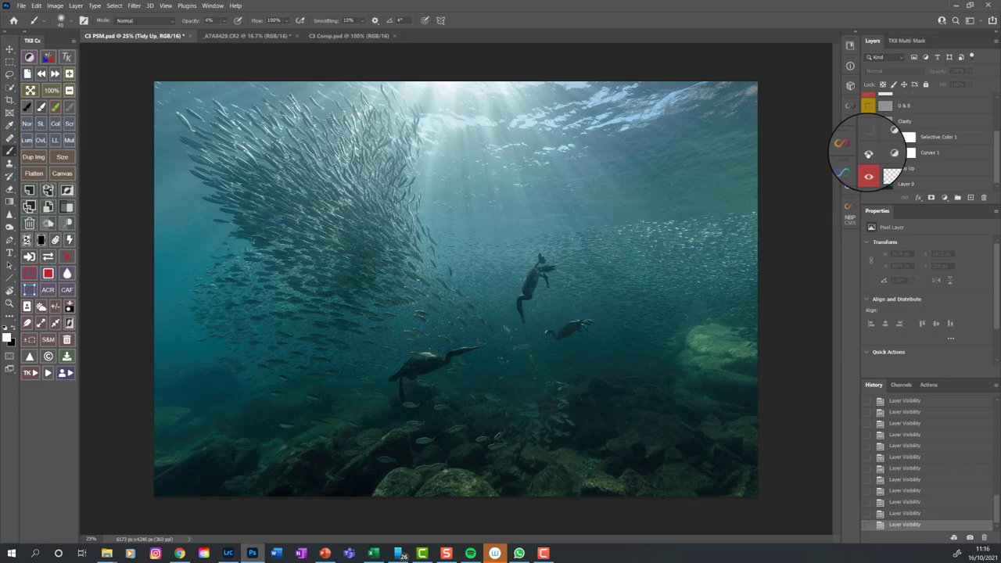
{"action": "left_click", "coordinate": [868, 154]}
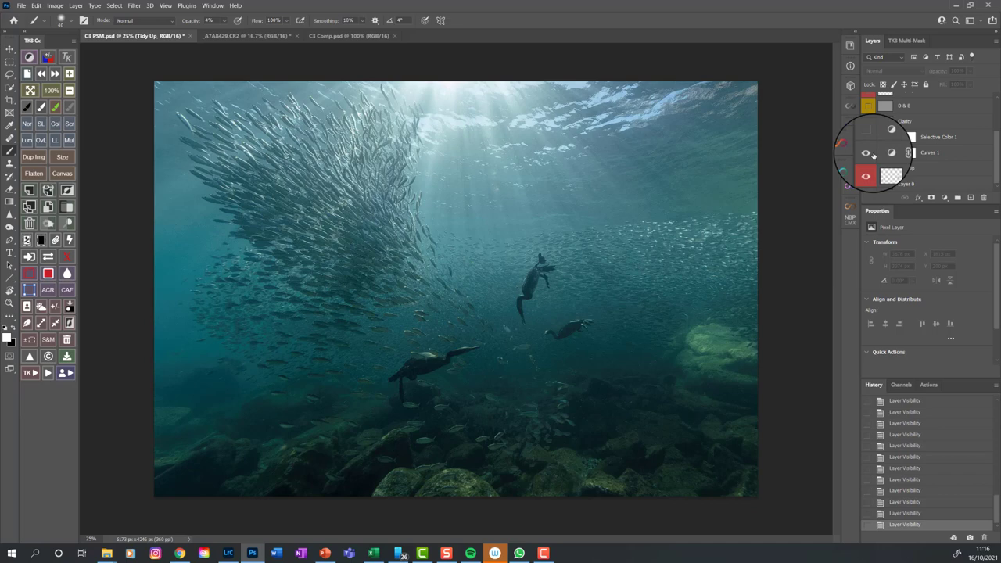
{"action": "left_click", "coordinate": [868, 154]}
{"action": "left_click", "coordinate": [868, 154]}
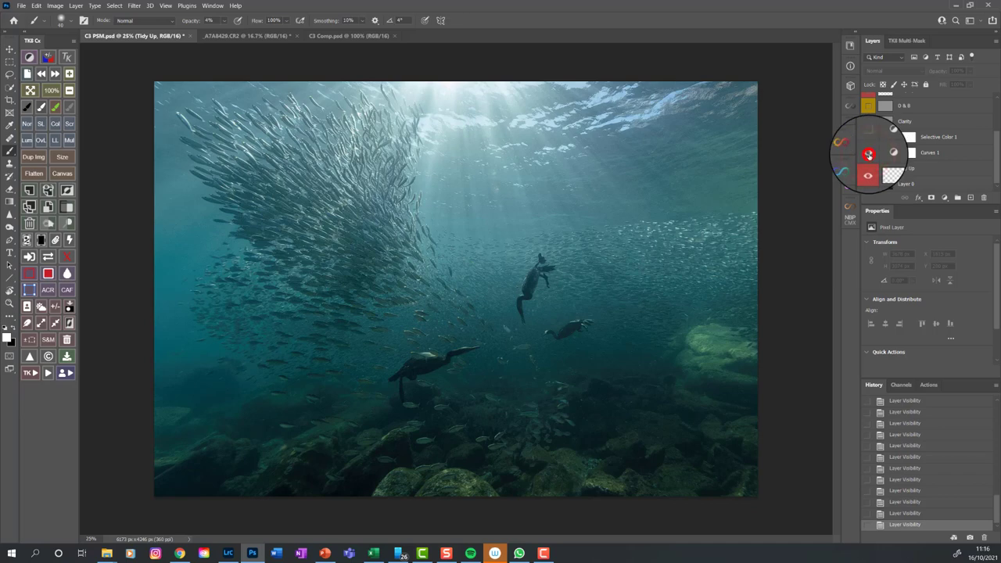
{"action": "left_click", "coordinate": [868, 154]}
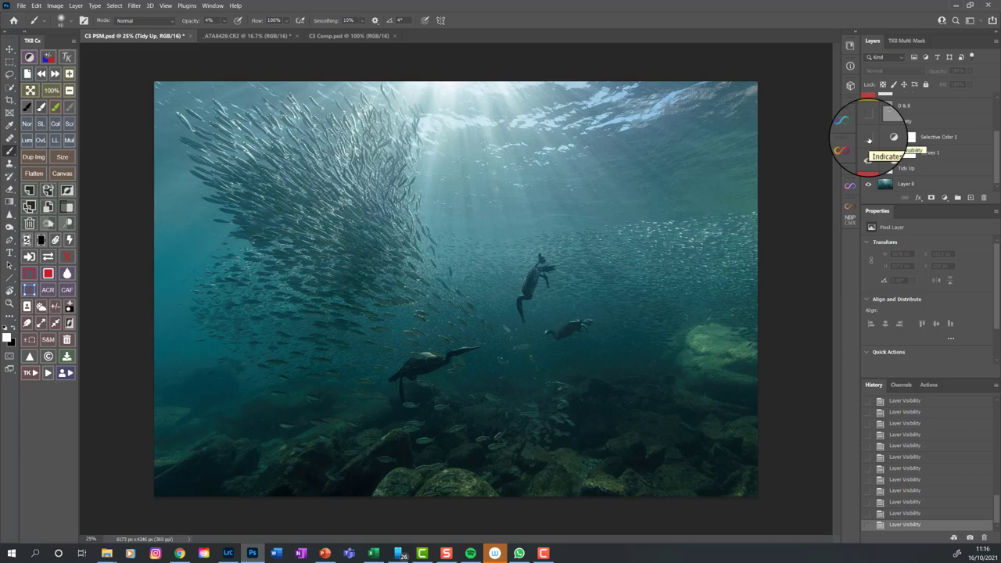
Compare the photo with and without Selective Color 1, leaving the colour adjustment visible.
{"action": "left_click", "coordinate": [868, 139]}
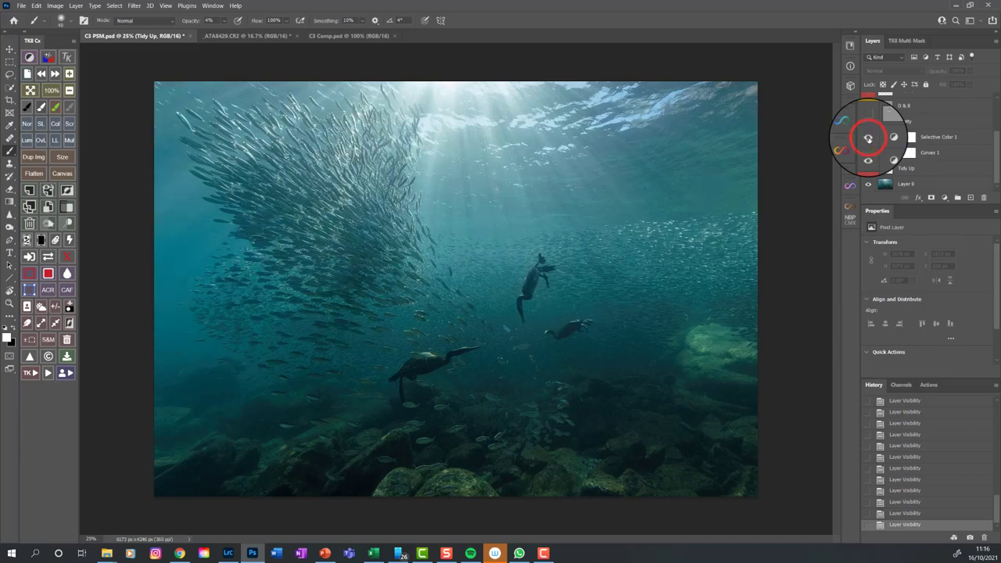
{"action": "left_click", "coordinate": [868, 140]}
{"action": "left_click", "coordinate": [868, 139]}
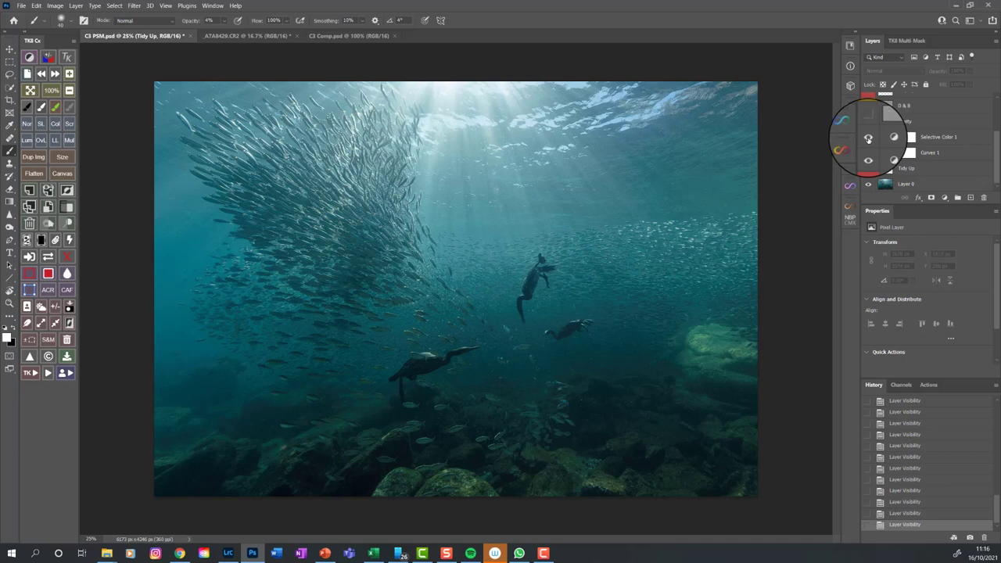
{"action": "left_click", "coordinate": [868, 139]}
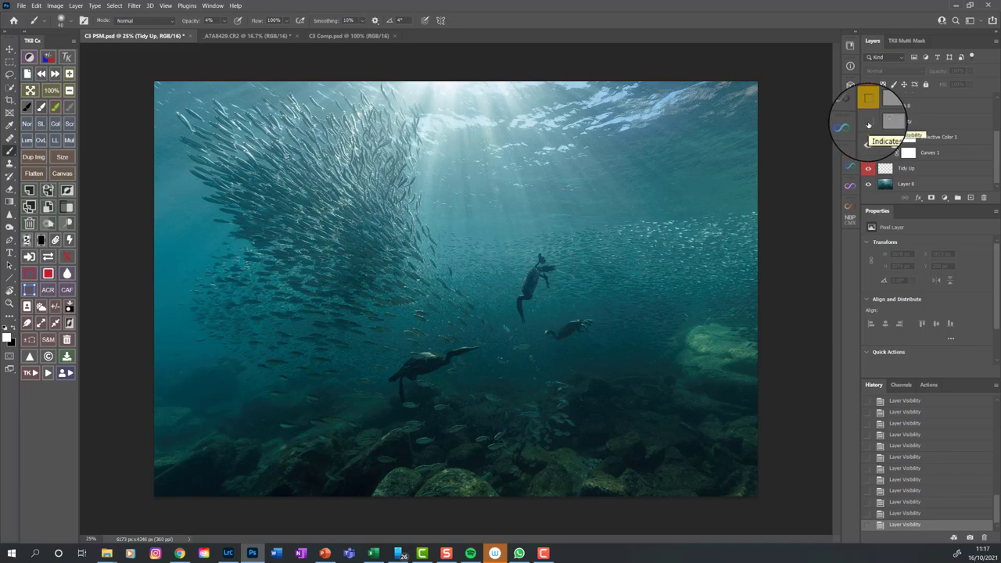
Make the Clarity layer and the D & B dodge-and-burn layer visible.
{"action": "left_click", "coordinate": [868, 122]}
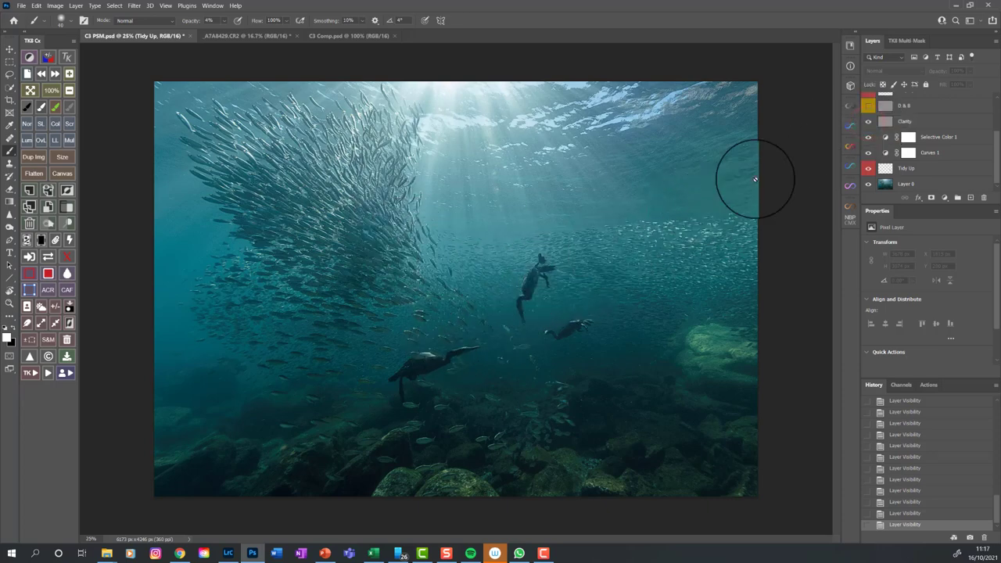
{"action": "left_click", "coordinate": [867, 122]}
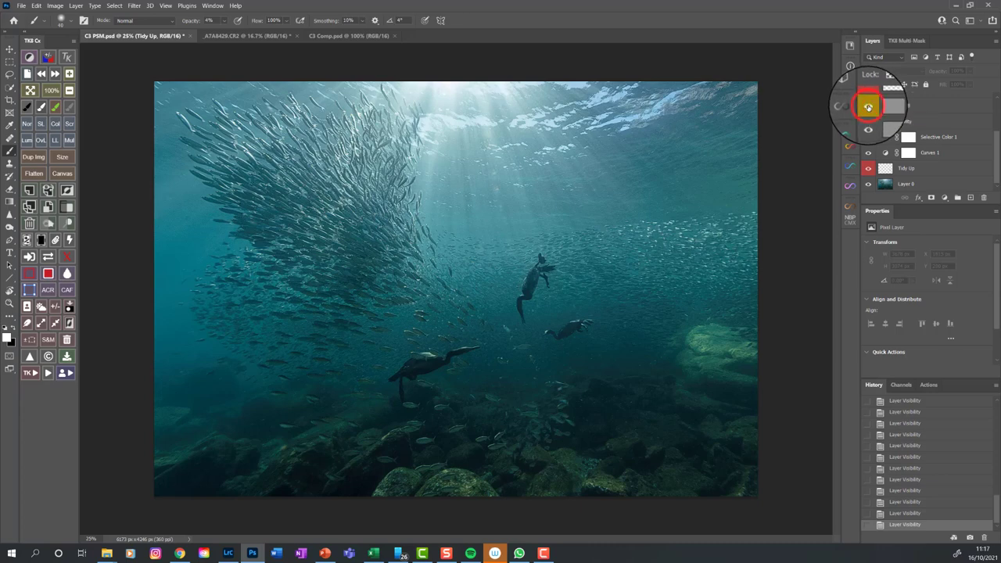
{"action": "left_click", "coordinate": [868, 107]}
{"action": "left_click", "coordinate": [868, 107]}
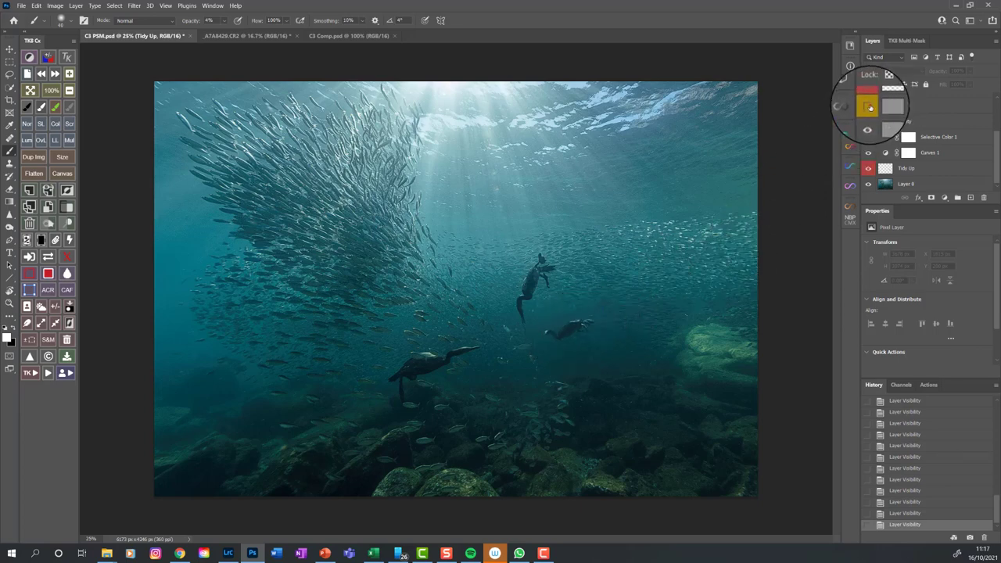
{"action": "left_click", "coordinate": [868, 107]}
{"action": "left_click", "coordinate": [868, 108]}
{"action": "left_click", "coordinate": [868, 107]}
{"action": "left_click", "coordinate": [868, 107]}
{"action": "left_click", "coordinate": [868, 107]}
{"action": "left_click", "coordinate": [868, 107]}
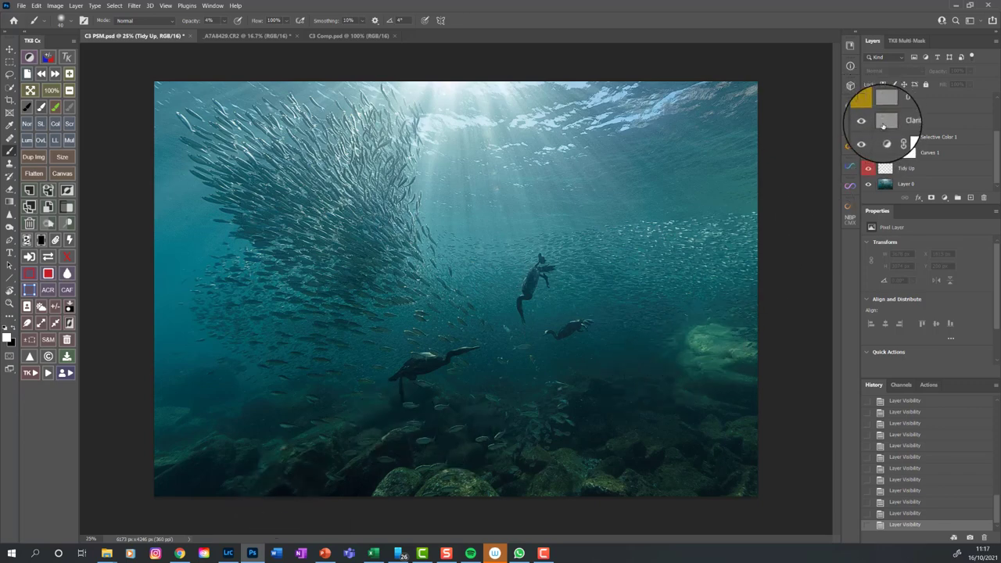
{"action": "left_click", "coordinate": [867, 107]}
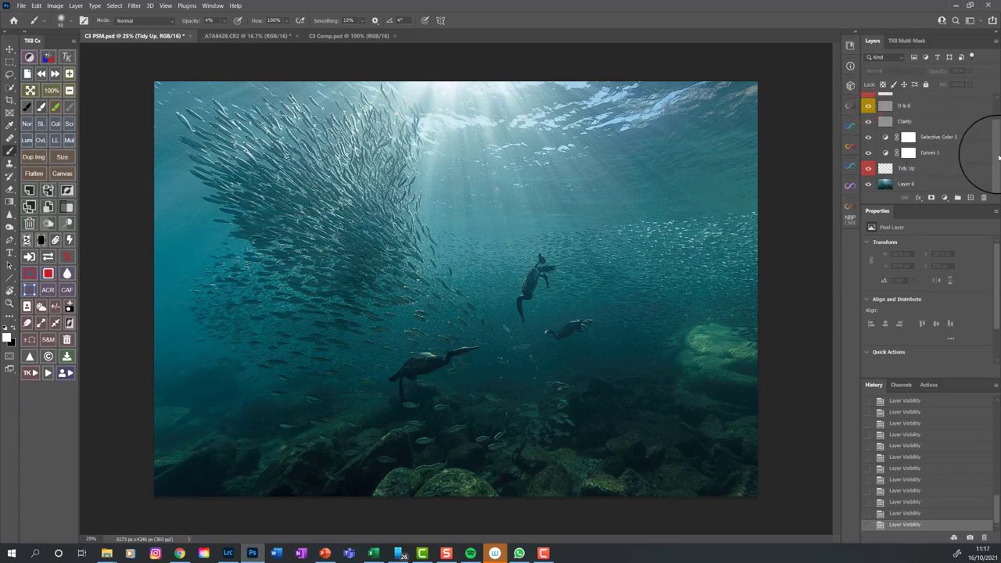
{"action": "scroll", "coordinate": [987, 157], "scroll_direction": "up", "scroll_amount": 2}
{"action": "left_click_drag", "start_coordinate": [994, 129], "coordinate": [995, 128]}
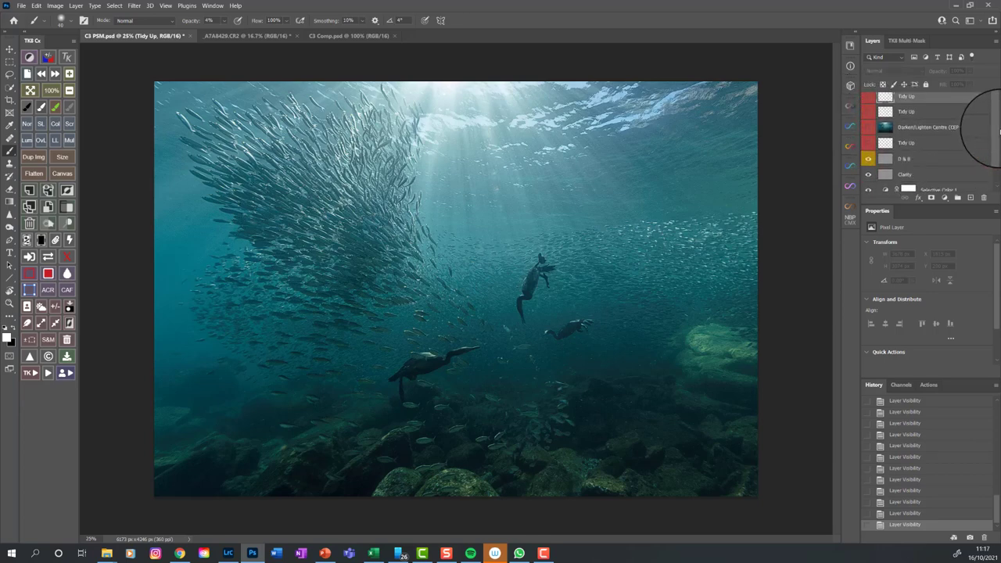
Make the Tidy Up clean-up layer directly above D & B visible.
{"action": "left_click", "coordinate": [869, 143]}
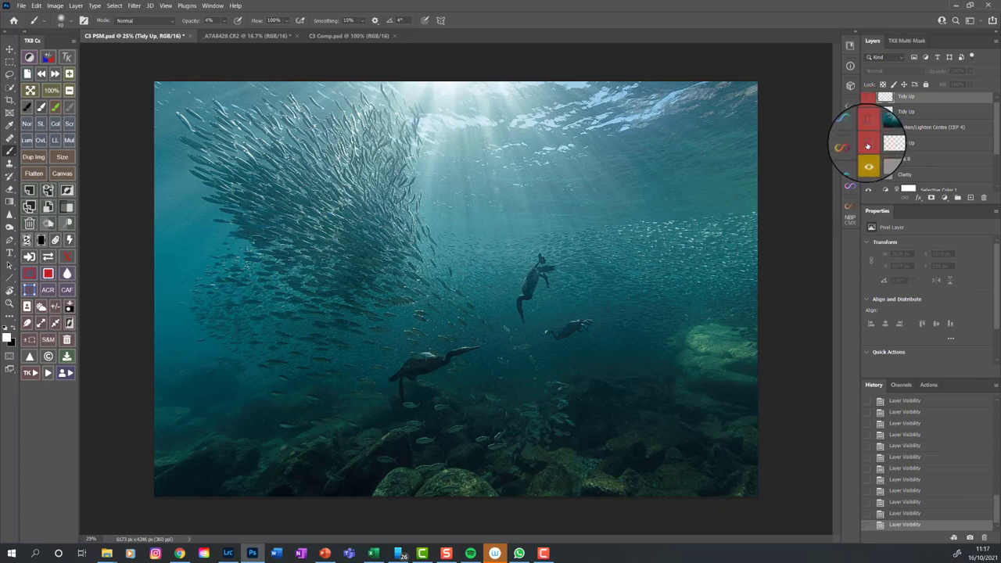
{"action": "left_click", "coordinate": [867, 145]}
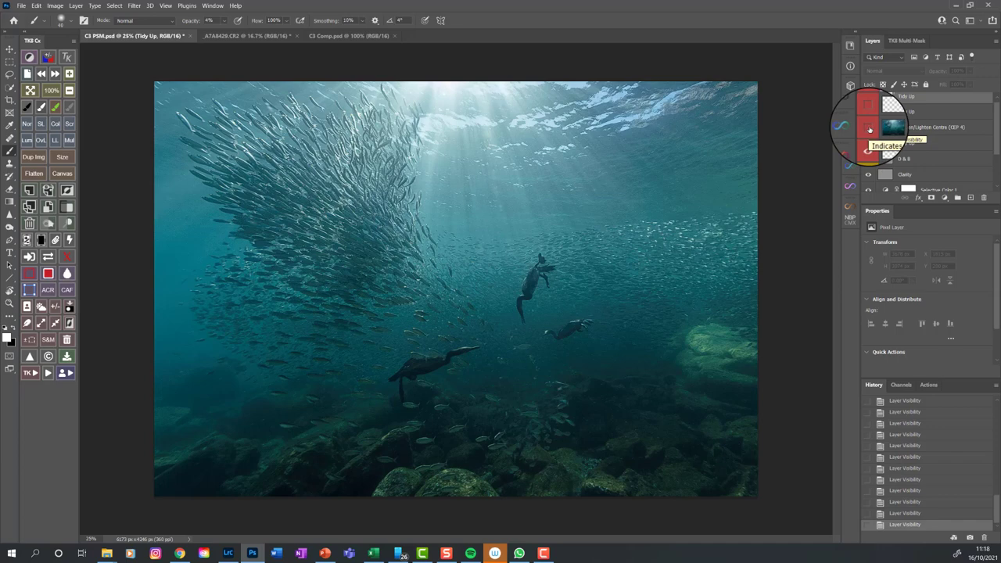
{"action": "left_click", "coordinate": [869, 129]}
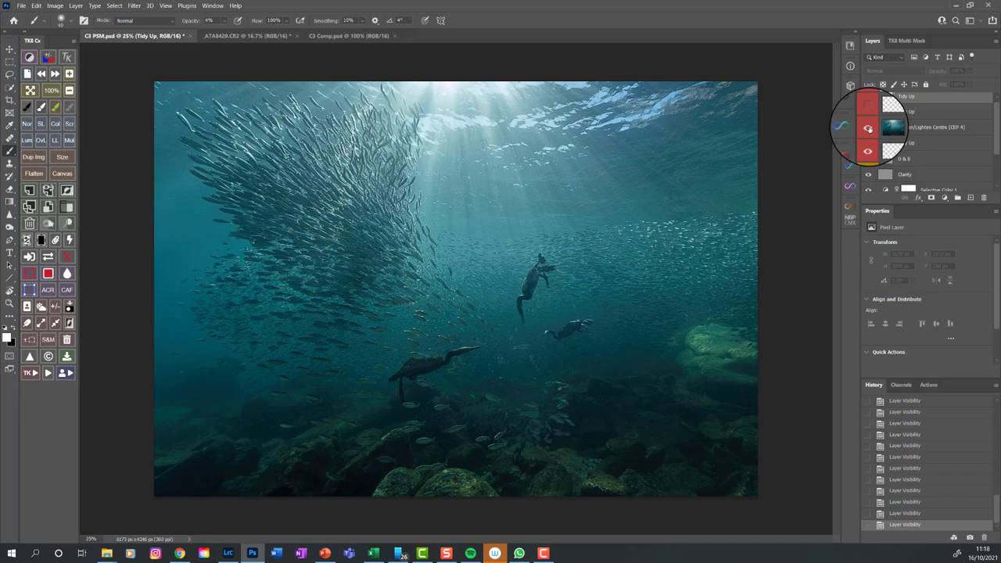
{"action": "left_click", "coordinate": [869, 129]}
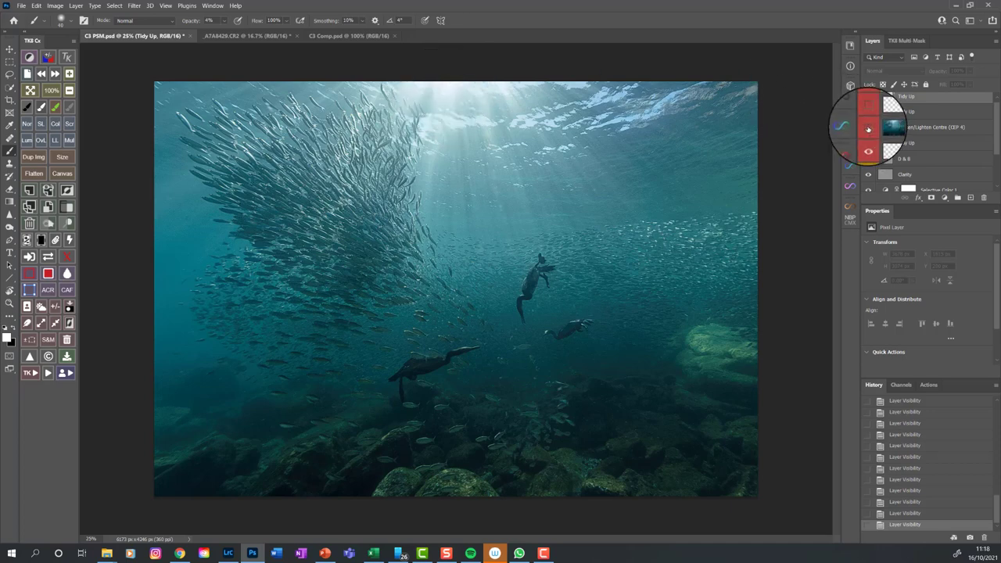
{"action": "left_click", "coordinate": [868, 129]}
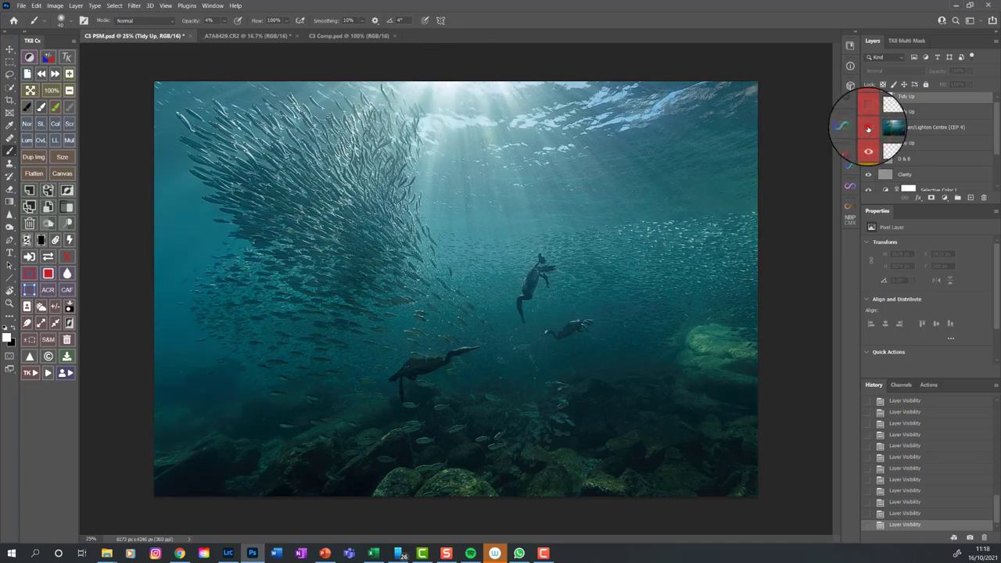
{"action": "left_click", "coordinate": [868, 129]}
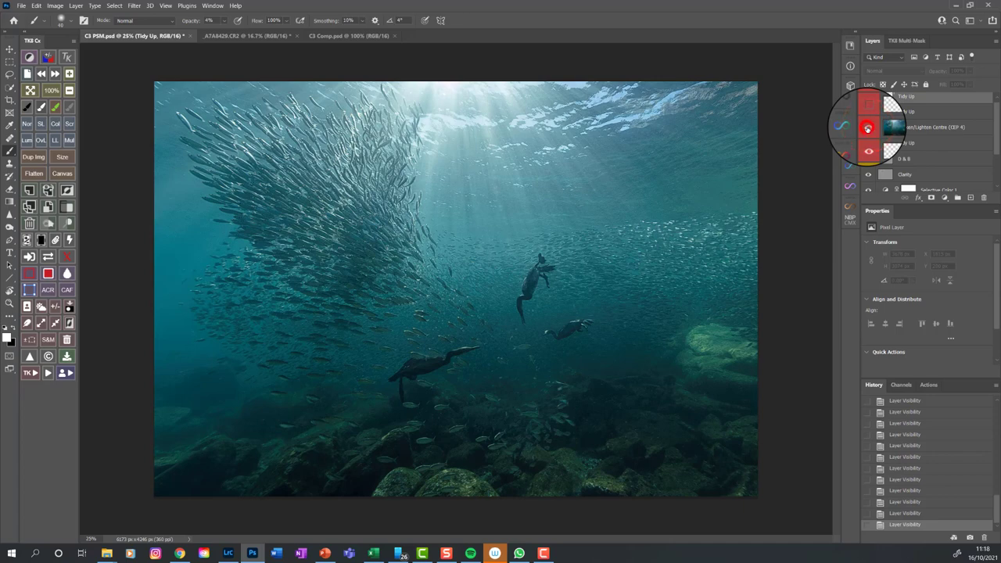
{"action": "left_click", "coordinate": [868, 129]}
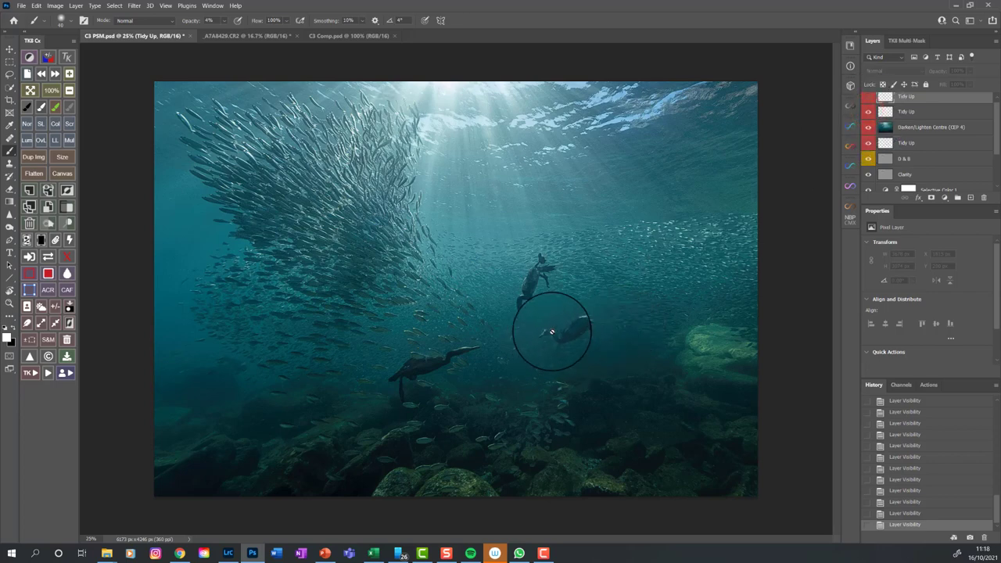
Compare both Tidy Up layers on and off, ending with the top Tidy Up layer visible.
{"action": "left_click", "coordinate": [868, 112]}
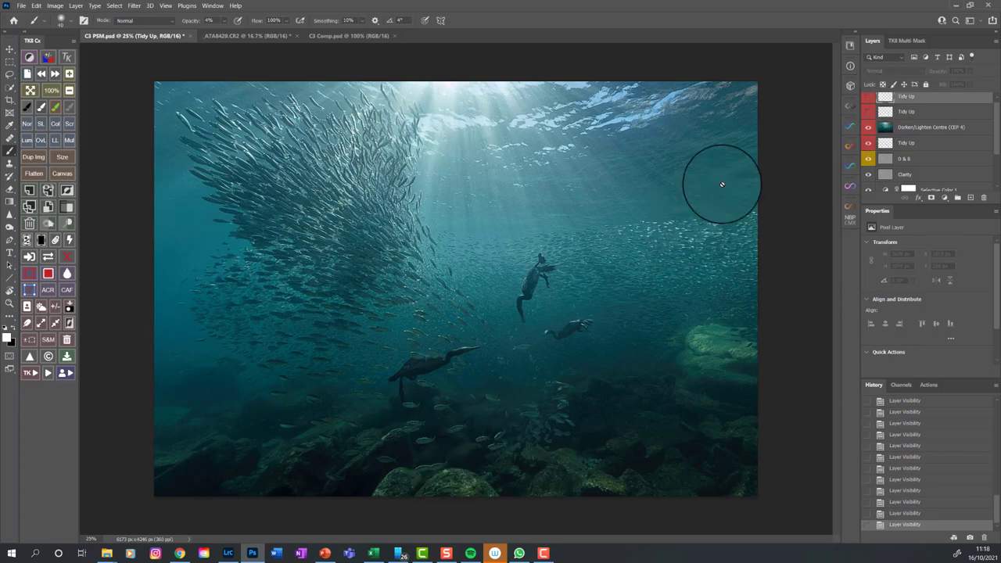
{"action": "left_click", "coordinate": [868, 112]}
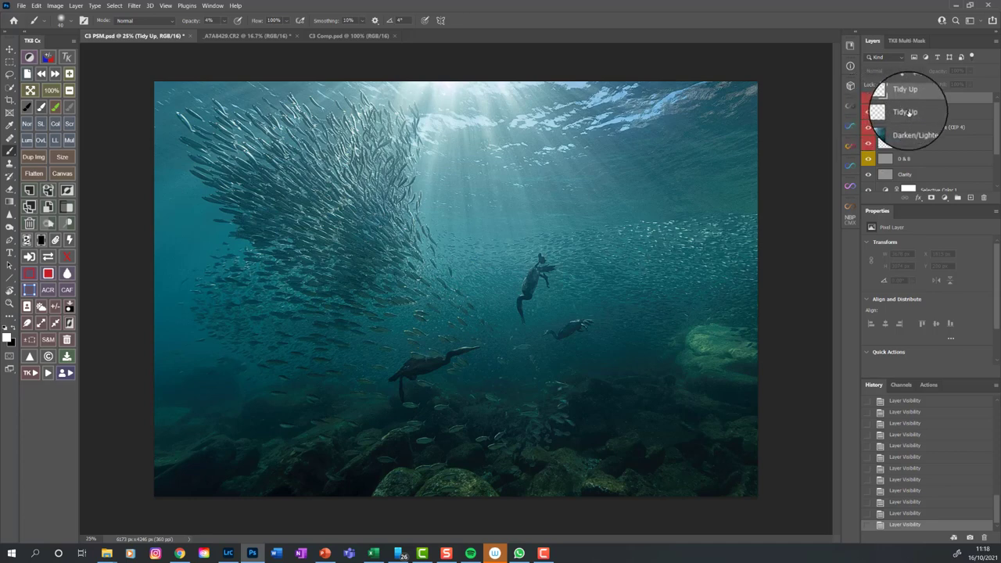
{"action": "left_click_drag", "start_coordinate": [993, 132], "coordinate": [993, 129]}
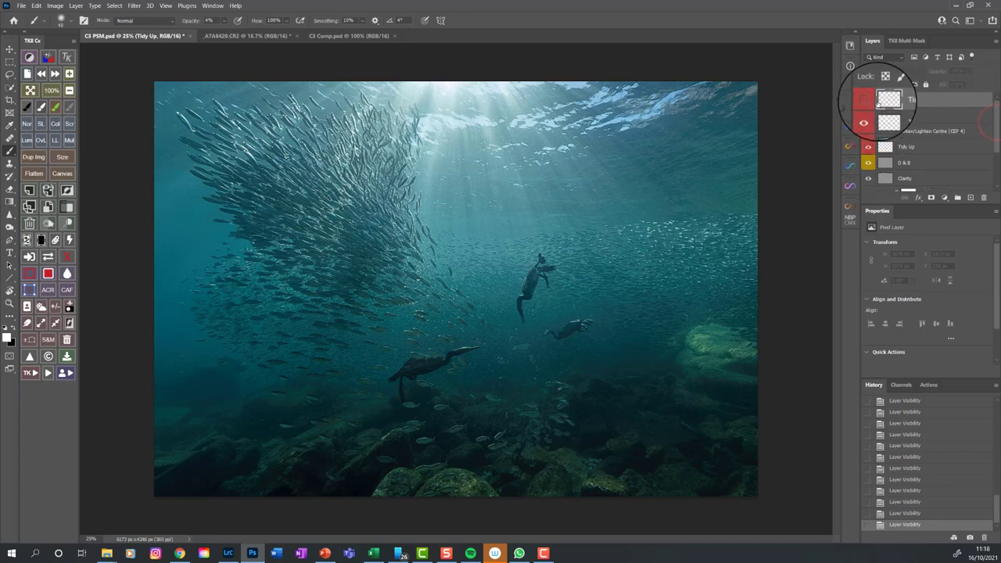
{"action": "left_click", "coordinate": [868, 101]}
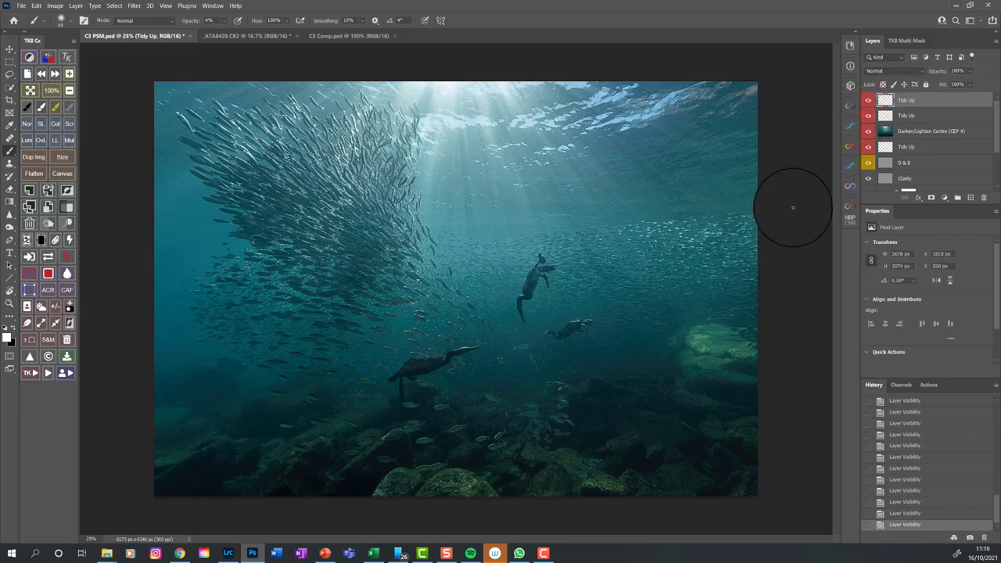
{"action": "left_click", "coordinate": [868, 100]}
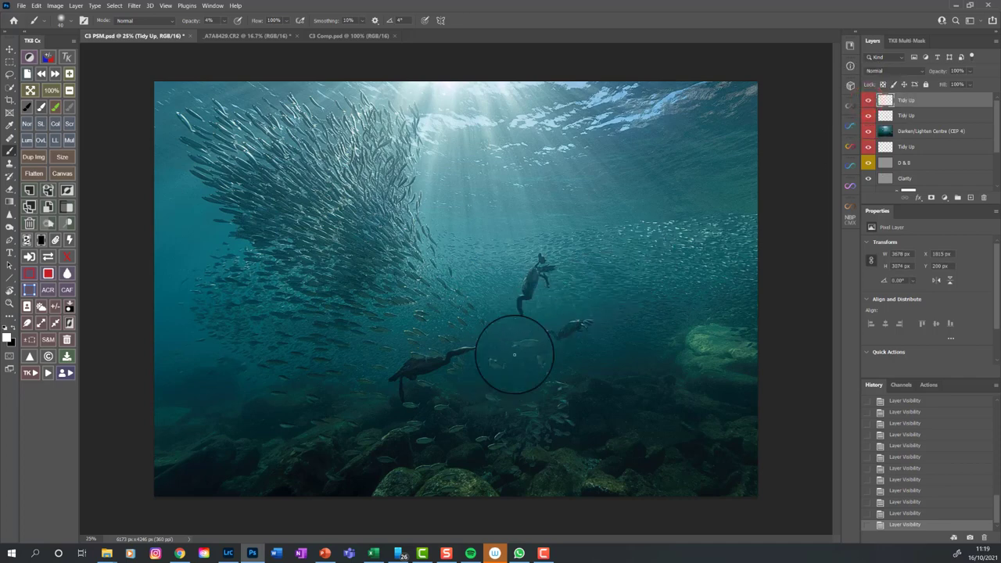
{"action": "left_click", "coordinate": [868, 100]}
{"action": "left_click", "coordinate": [868, 100]}
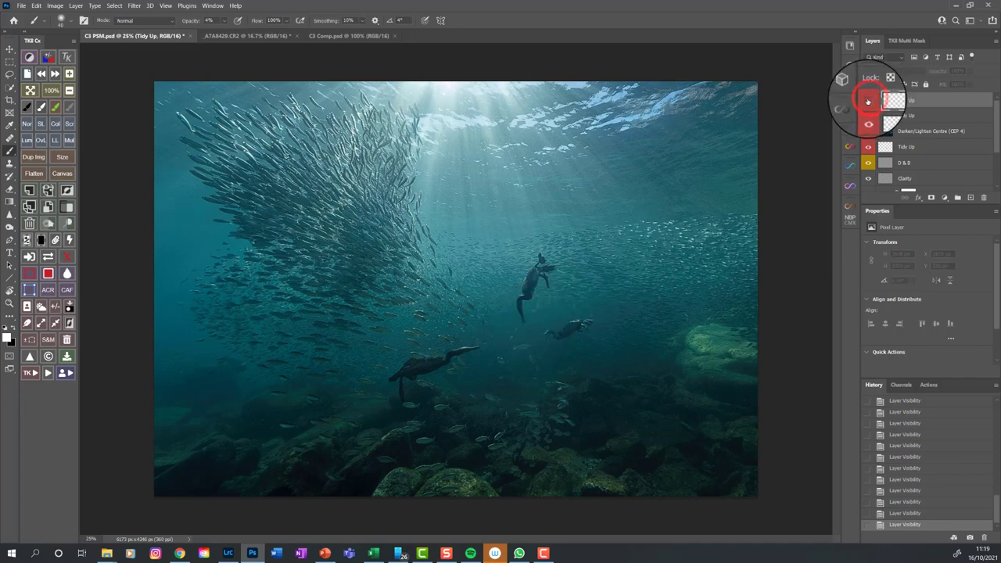